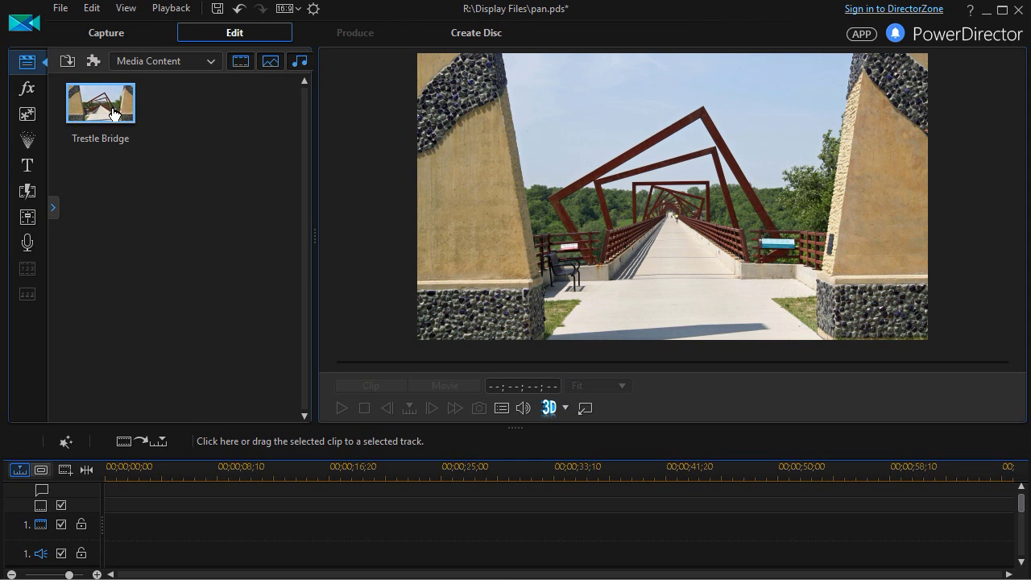
Step: Drop the Trestle Bridge photo on video track 1, make it last 00;00;20;00, and open it in PiP Designer
{"action": "mouse_move", "coordinate": [113, 114]}
{"action": "left_mouse_down"}
{"action": "mouse_move", "coordinate": [150, 435]}
{"action": "mouse_move", "coordinate": [134, 527]}
{"action": "mouse_move", "coordinate": [89, 556]}
{"action": "left_mouse_up"}
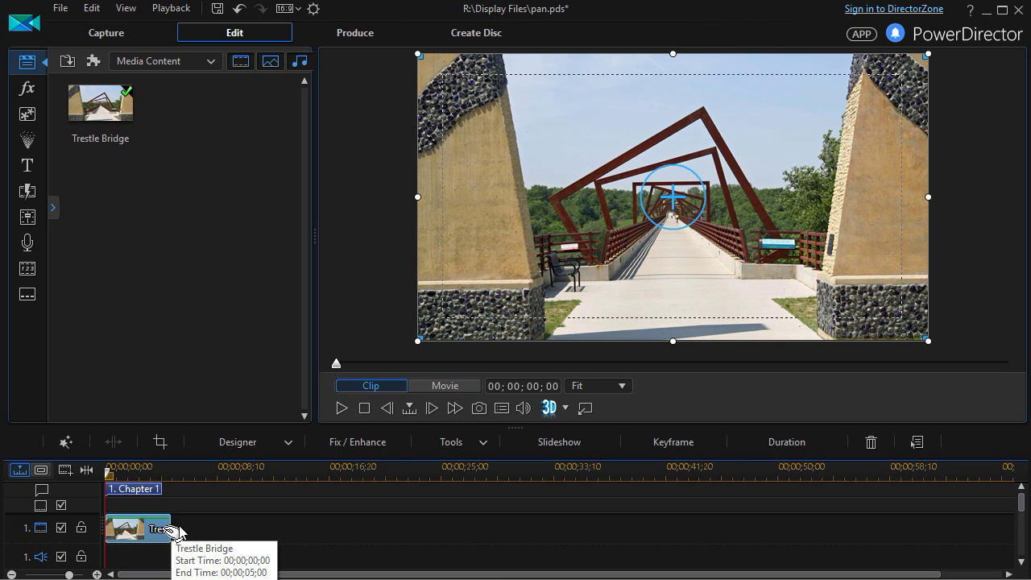
{"action": "left_click", "coordinate": [794, 448]}
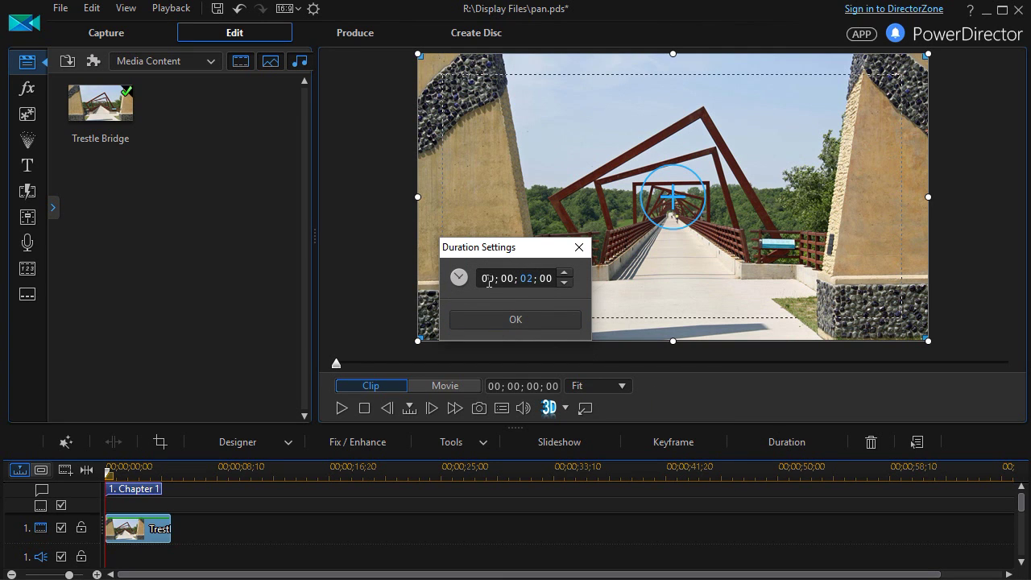
{"action": "left_click", "coordinate": [545, 319]}
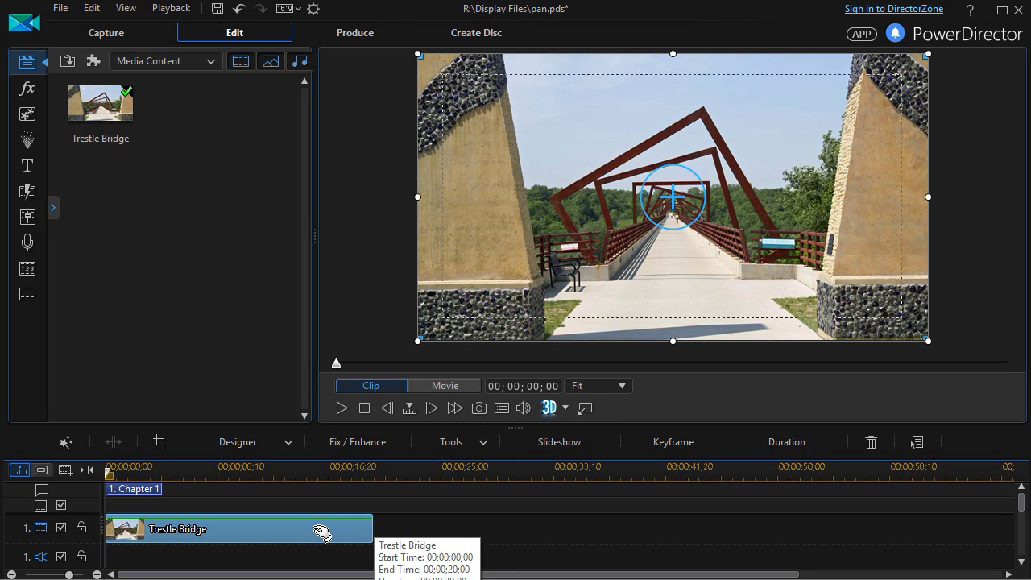
{"action": "double_click", "coordinate": [322, 532]}
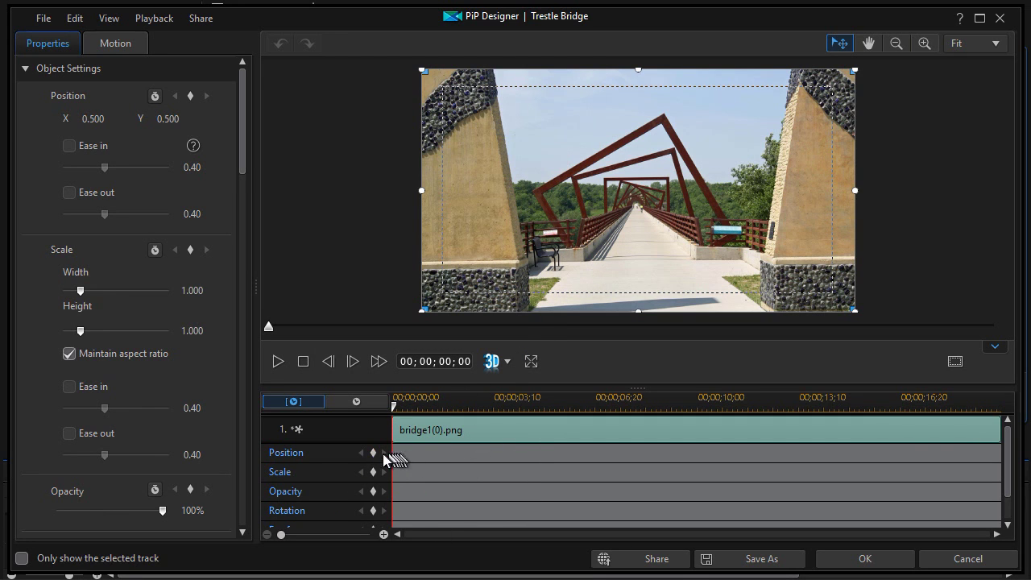
Step: Add Position (0.500/0.500) and Scale (1.000) keyframes at 00;00;00;00, then move the playhead to 20 seconds
{"action": "left_click", "coordinate": [373, 454]}
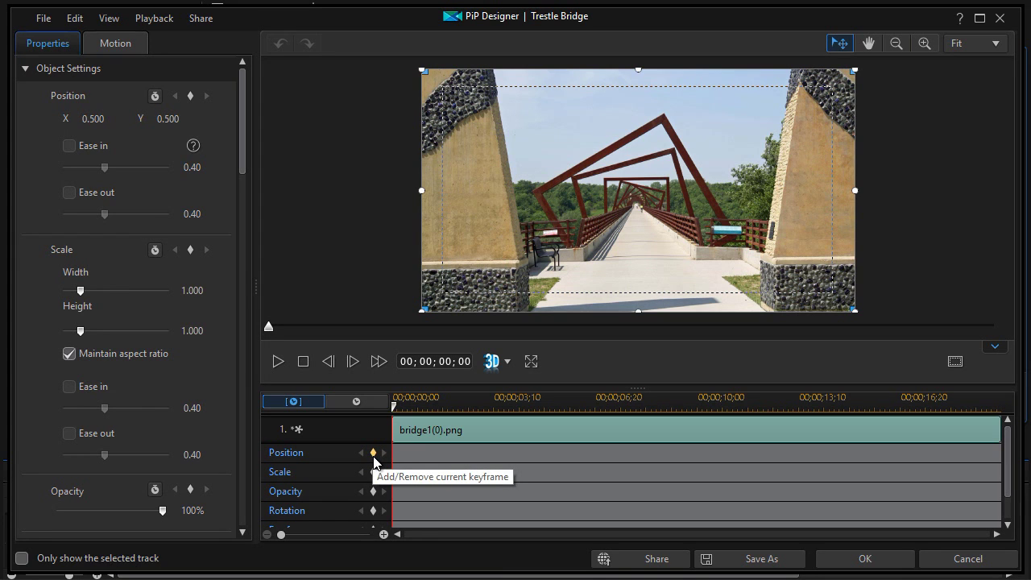
{"action": "left_click", "coordinate": [374, 454]}
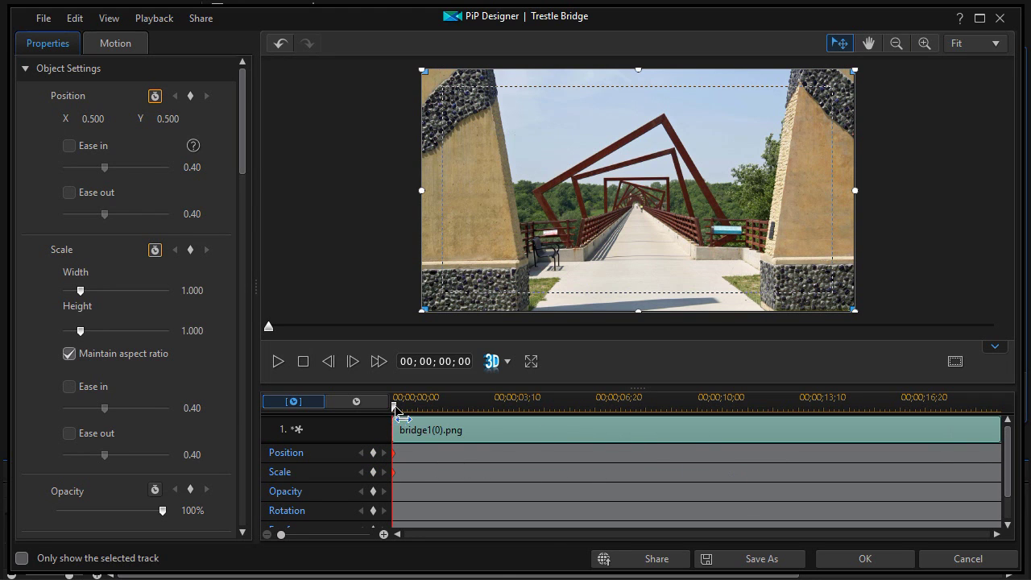
{"action": "left_click_drag", "start_coordinate": [394, 409], "coordinate": [1011, 453]}
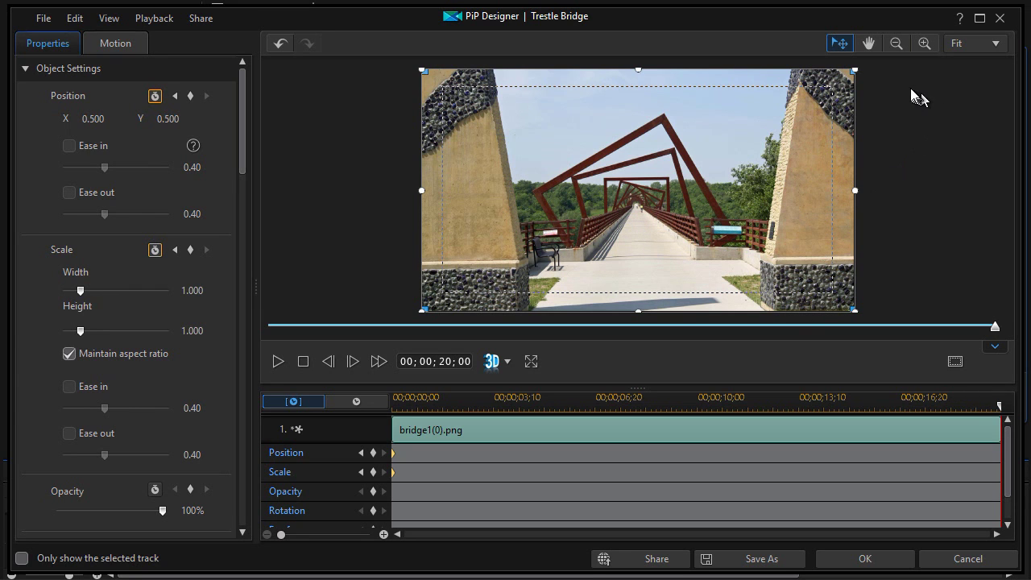
Step: Set the end keyframe to scale 4.377 at position 0.491/0.262 on the bridge, and apply
{"action": "left_click", "coordinate": [896, 45]}
{"action": "left_click", "coordinate": [896, 45]}
{"action": "left_click", "coordinate": [896, 45]}
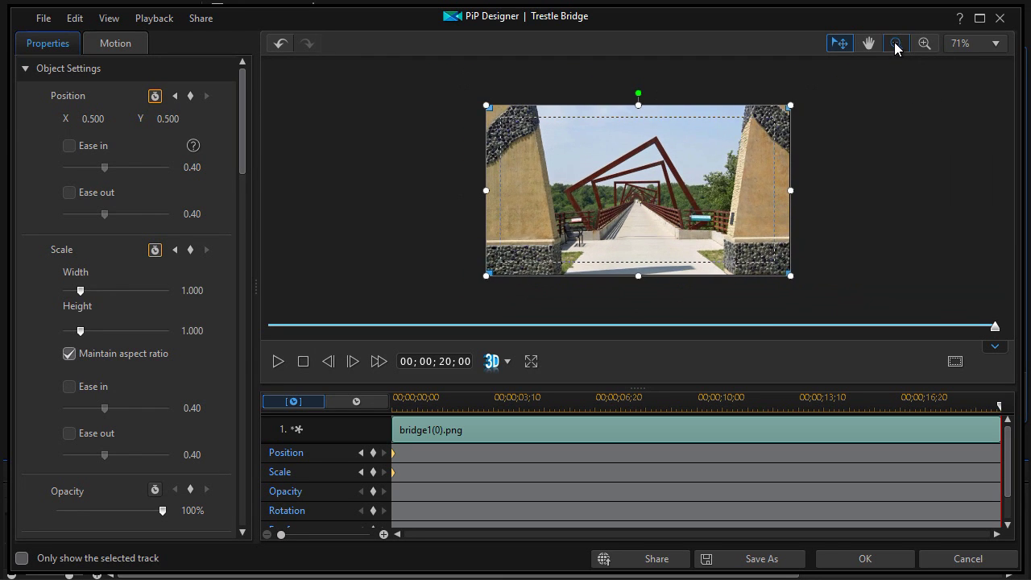
{"action": "left_click", "coordinate": [896, 45]}
{"action": "left_click", "coordinate": [896, 45]}
{"action": "left_click", "coordinate": [896, 46]}
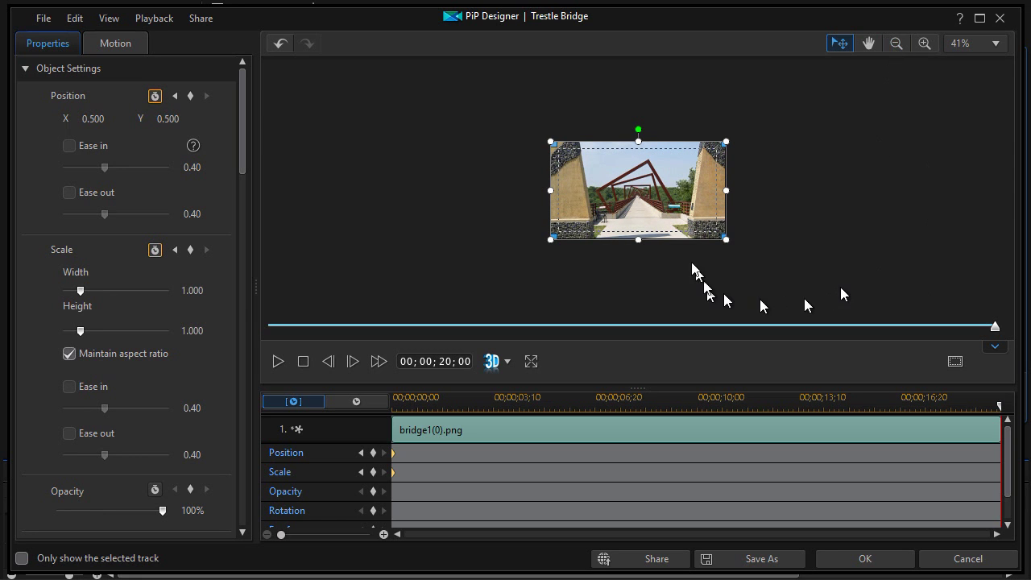
{"action": "left_click_drag", "start_coordinate": [726, 240], "coordinate": [1028, 435]}
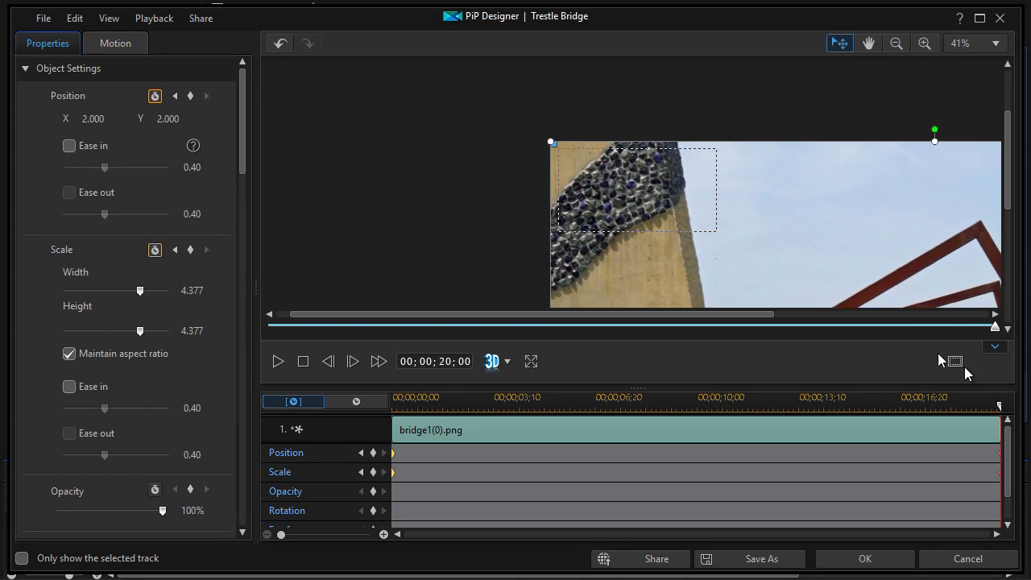
{"action": "left_click_drag", "start_coordinate": [907, 269], "coordinate": [608, 78]}
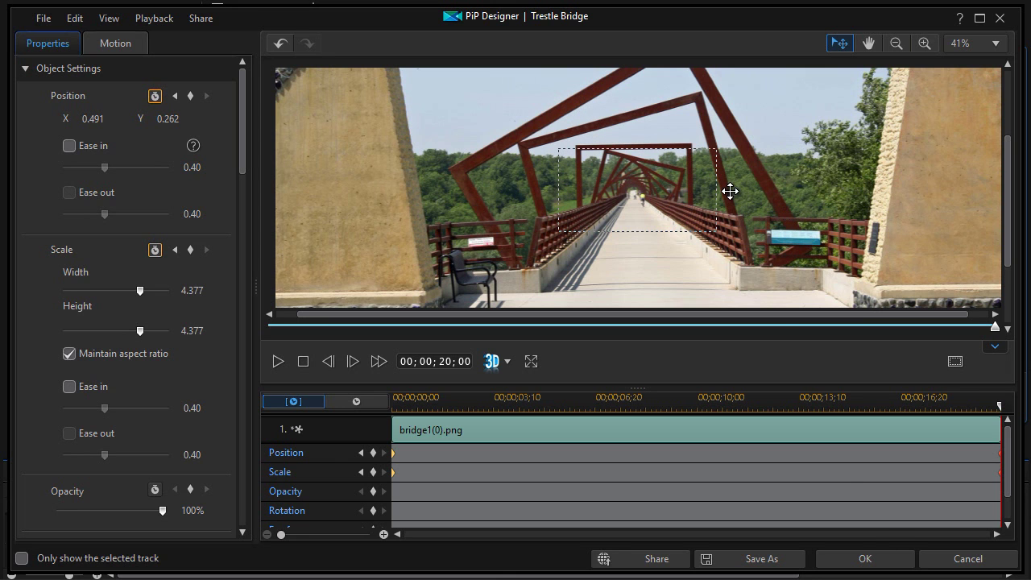
{"action": "left_click", "coordinate": [864, 559]}
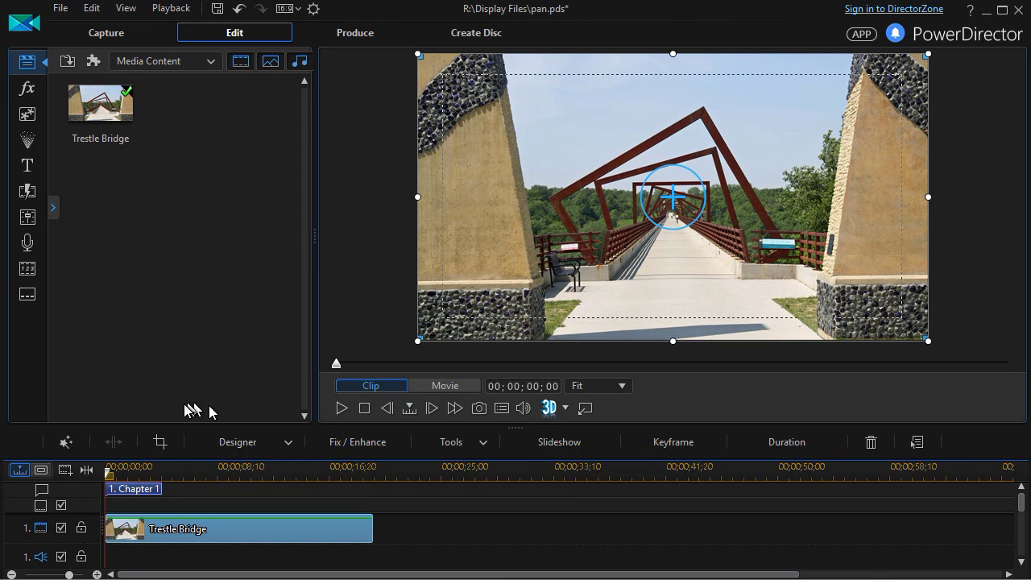
{"action": "left_click", "coordinate": [342, 409]}
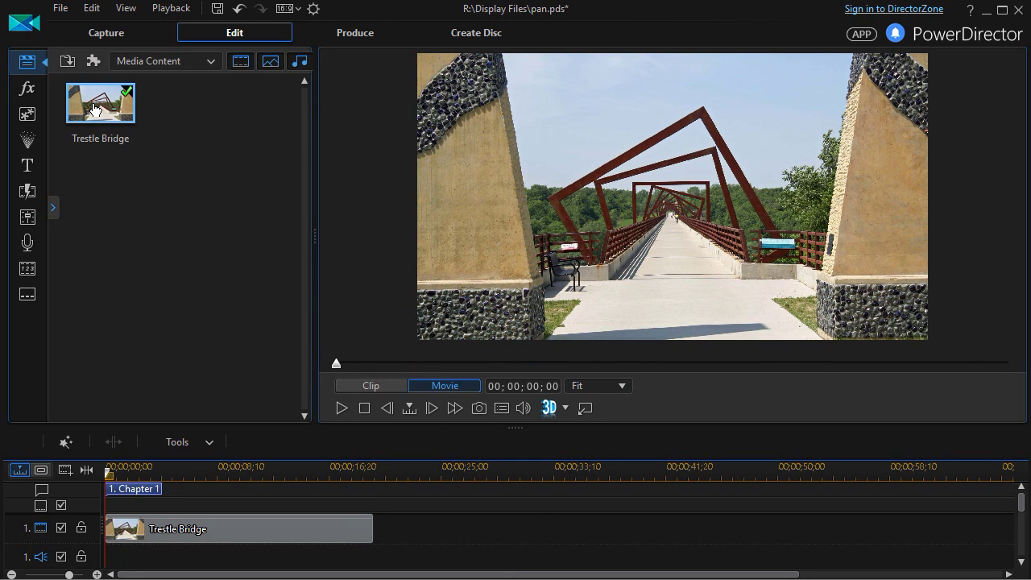
Step: Drop a second Trestle Bridge clip at about 25 seconds on track 1, set 20 seconds, and open PiP Designer
{"action": "left_click_drag", "start_coordinate": [95, 109], "coordinate": [464, 532]}
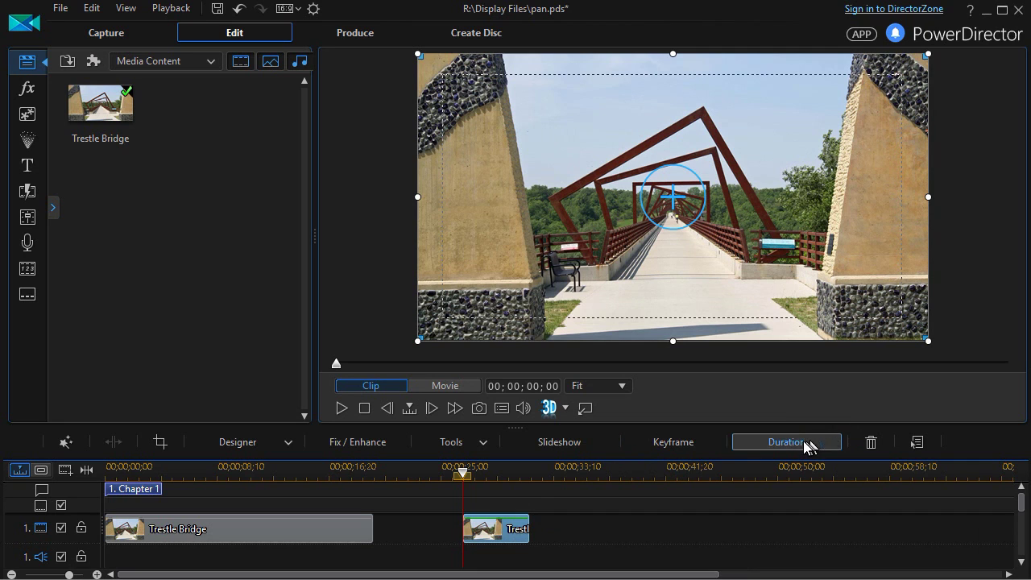
{"action": "left_click", "coordinate": [798, 443]}
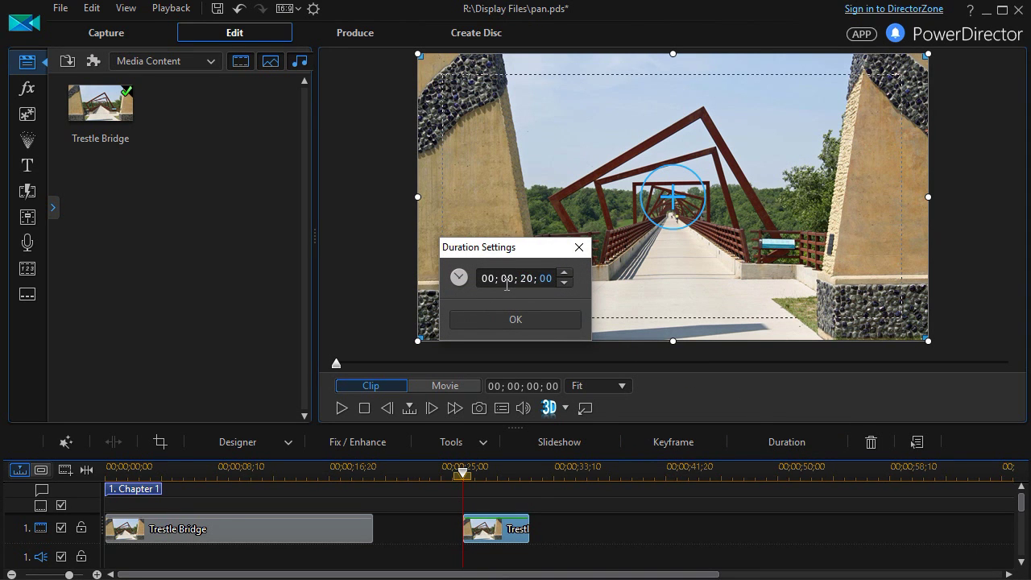
{"action": "key", "text": "Return"}
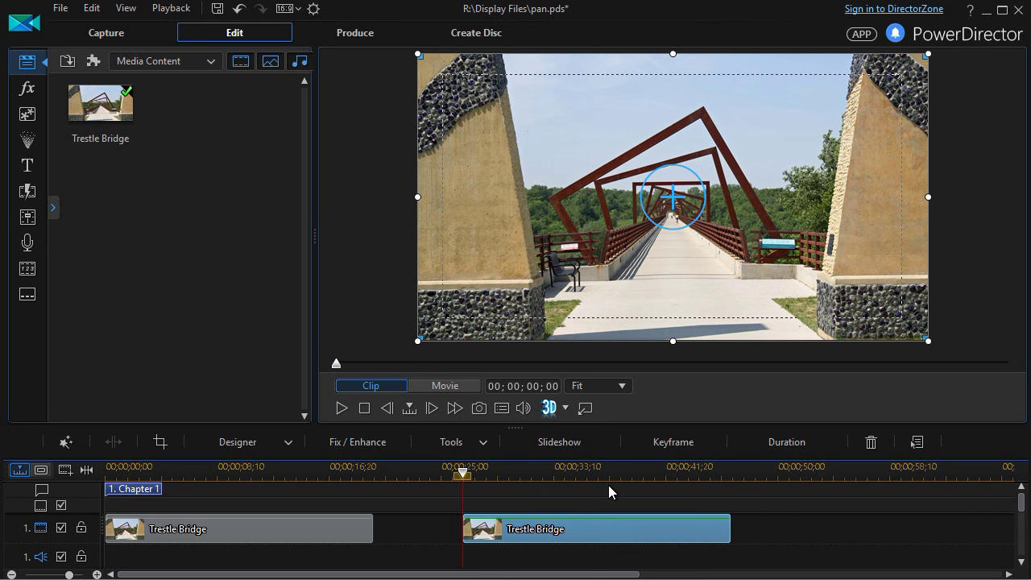
{"action": "key", "text": "alt+d"}
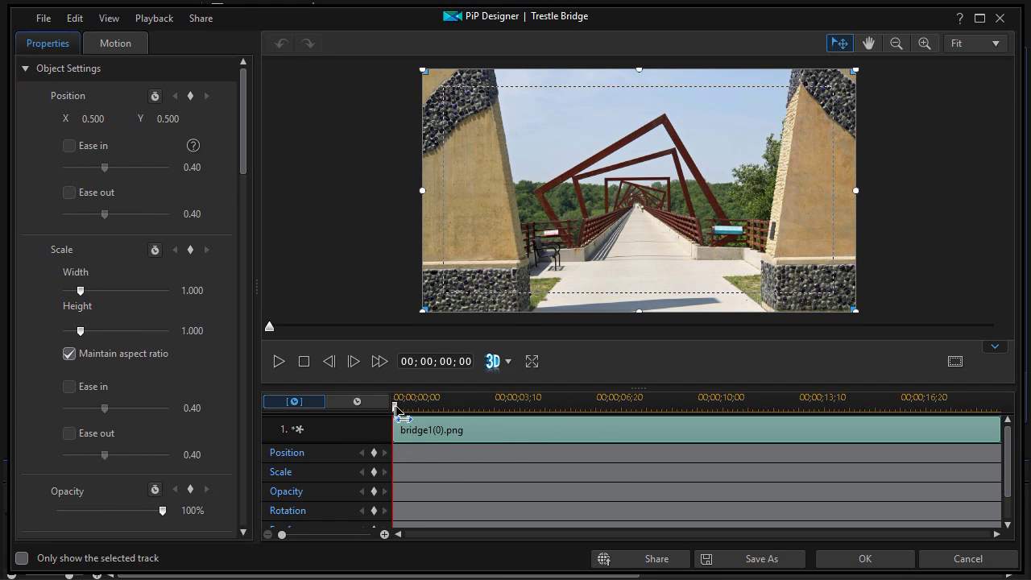
Step: Add full-frame keyframes (position 0.500/0.500, scale 1.000) at 00;00;20;00, then return the playhead to the start
{"action": "left_click_drag", "start_coordinate": [395, 412], "coordinate": [1003, 427]}
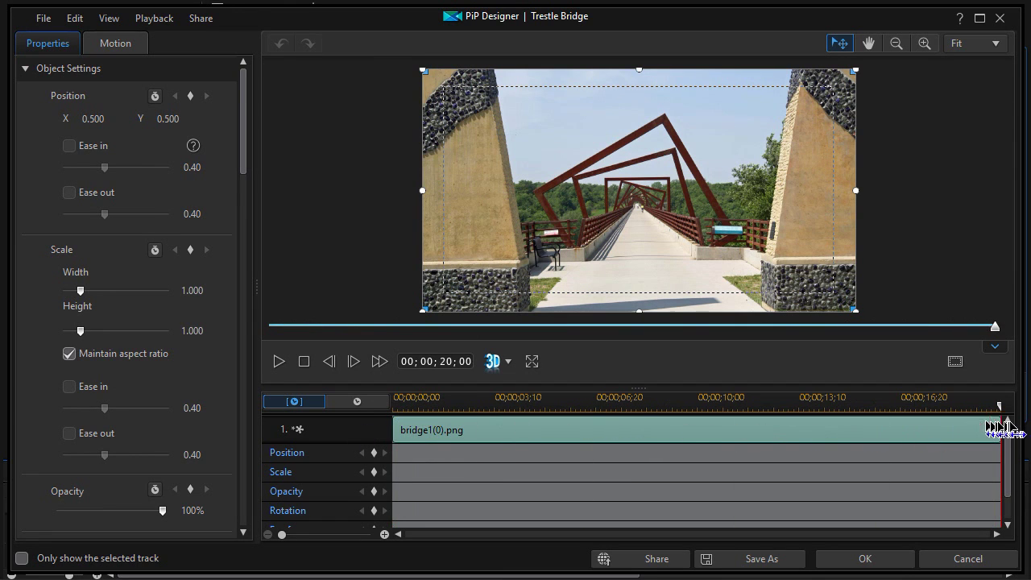
{"action": "left_click", "coordinate": [374, 454]}
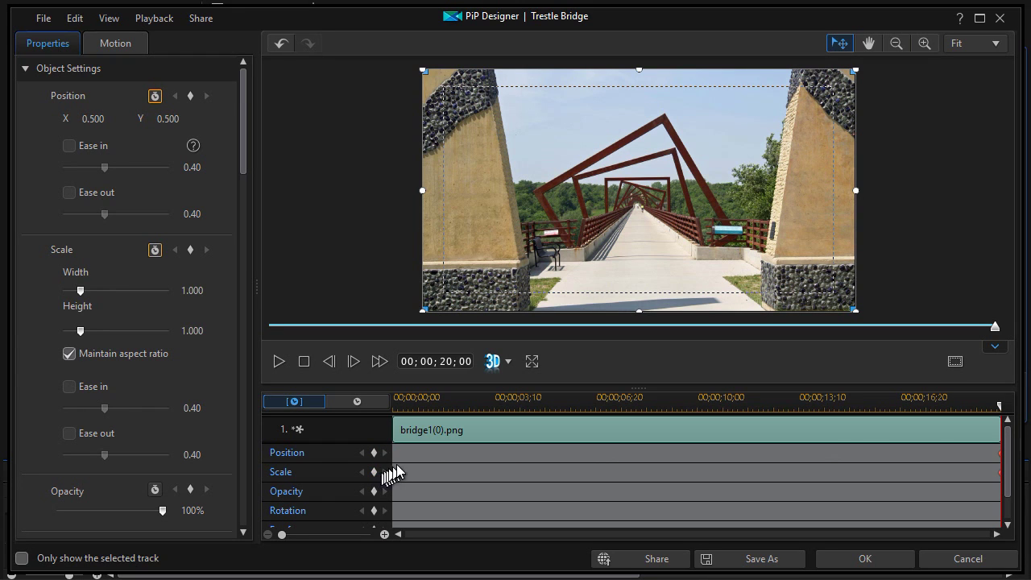
{"action": "left_click_drag", "start_coordinate": [1005, 416], "coordinate": [347, 483]}
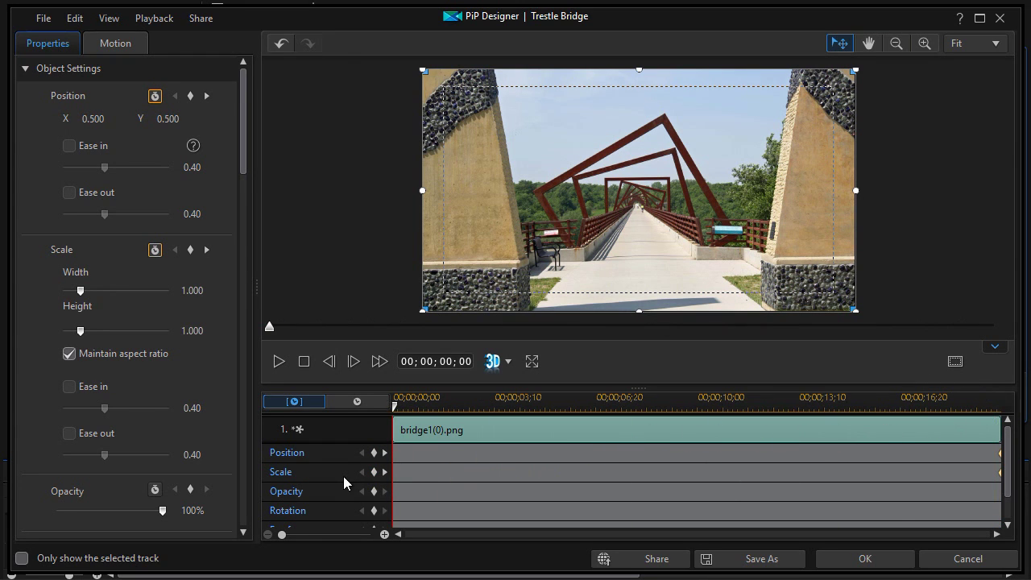
Step: Set the starting keyframe to scale 4.145 at position 0.495/0.395 on the bridge, and apply
{"action": "left_click", "coordinate": [896, 44]}
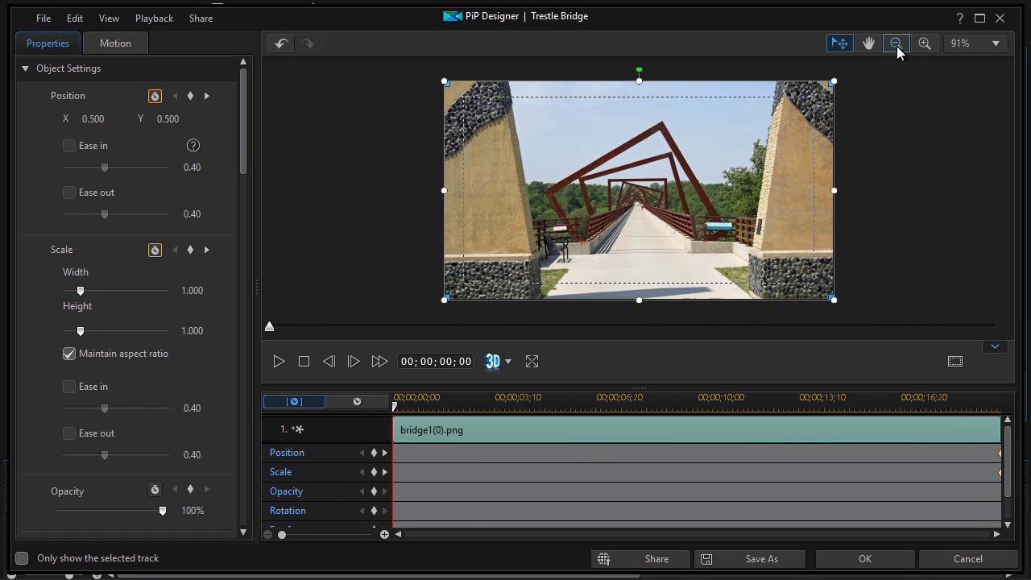
{"action": "left_click", "coordinate": [897, 47]}
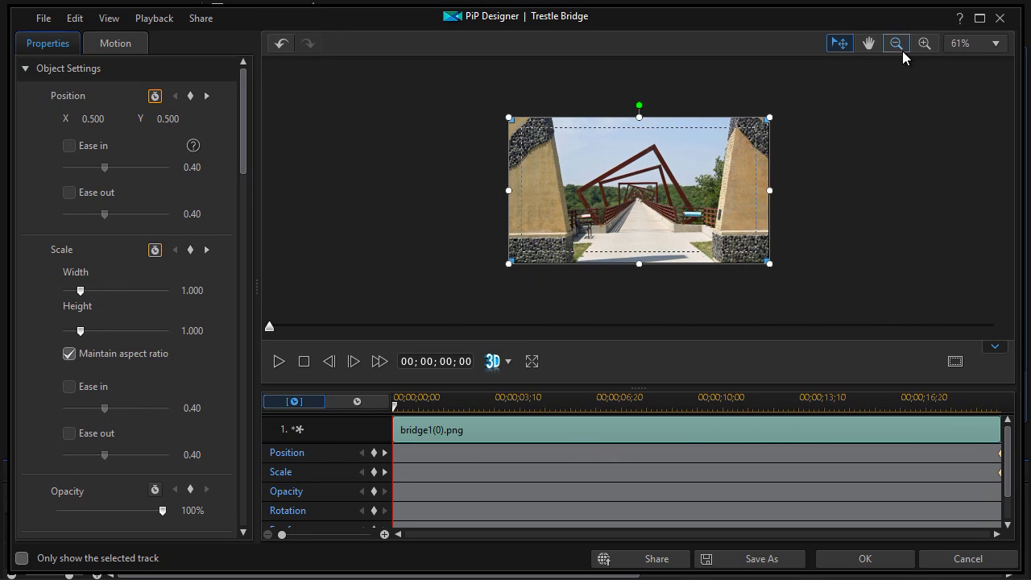
{"action": "left_click", "coordinate": [898, 46]}
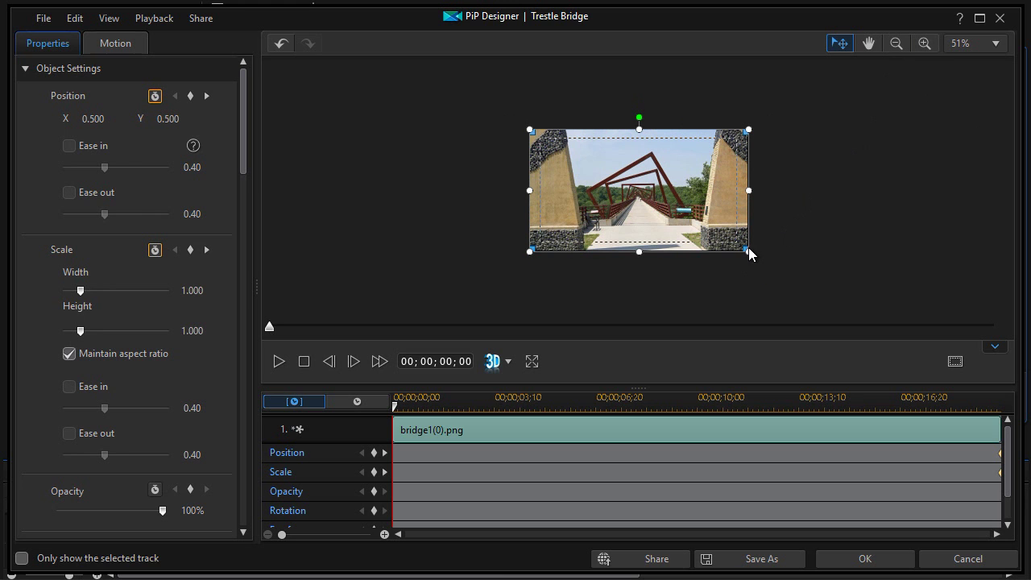
{"action": "left_click_drag", "start_coordinate": [749, 251], "coordinate": [1002, 329]}
{"action": "left_click_drag", "start_coordinate": [895, 266], "coordinate": [540, 42]}
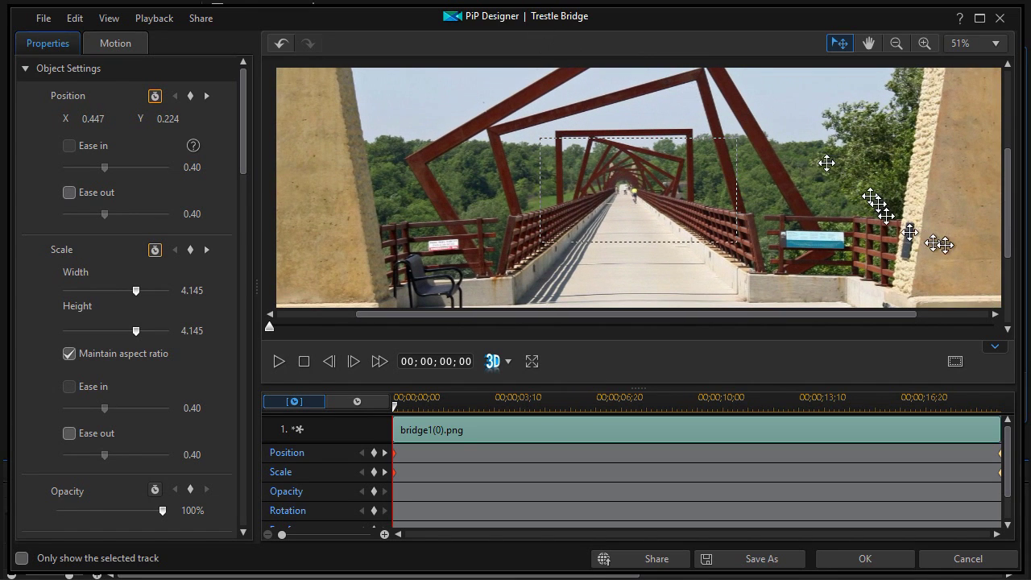
{"action": "left_click_drag", "start_coordinate": [829, 226], "coordinate": [837, 232]}
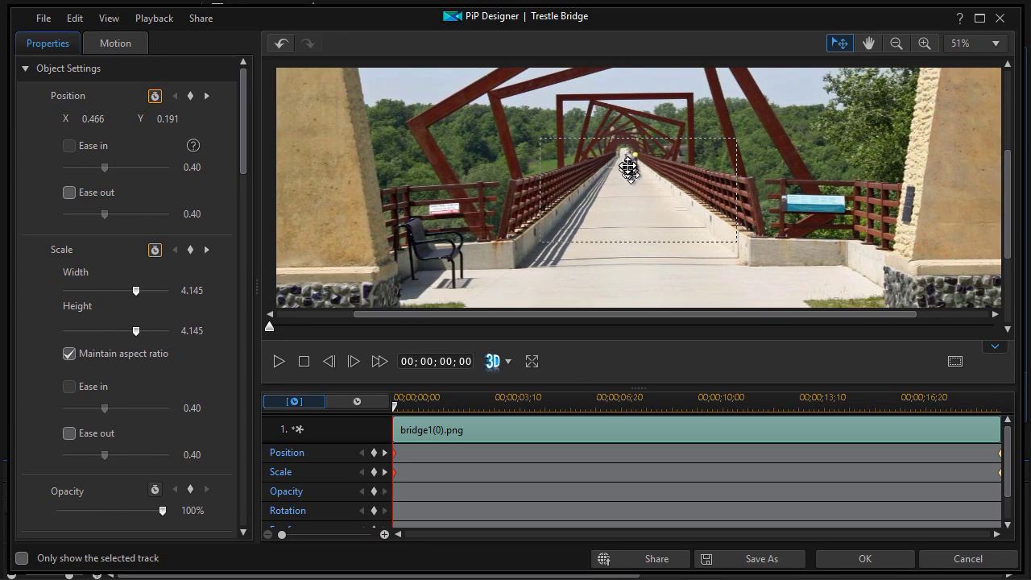
{"action": "left_click_drag", "start_coordinate": [644, 219], "coordinate": [637, 223]}
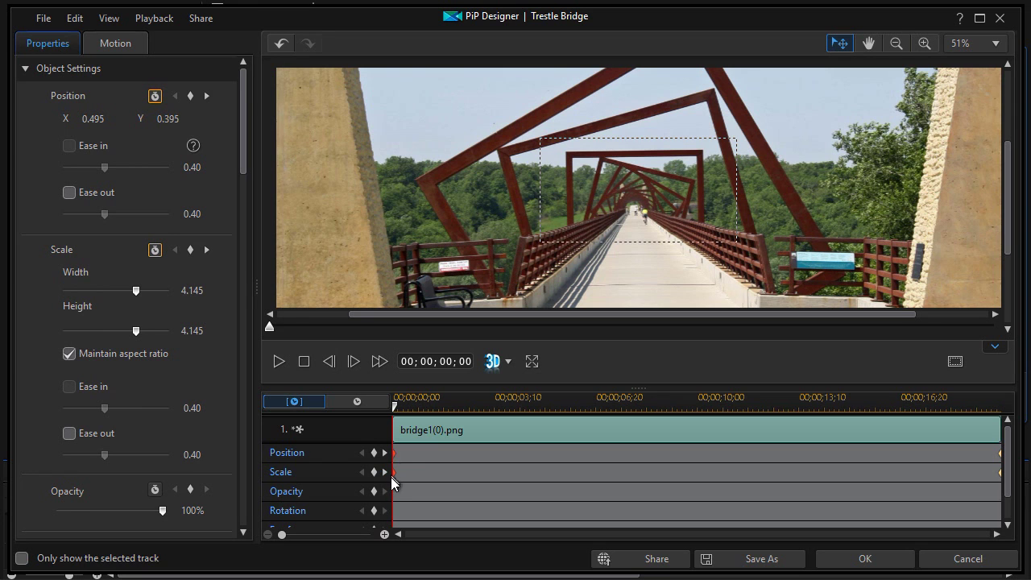
{"action": "left_click", "coordinate": [866, 559]}
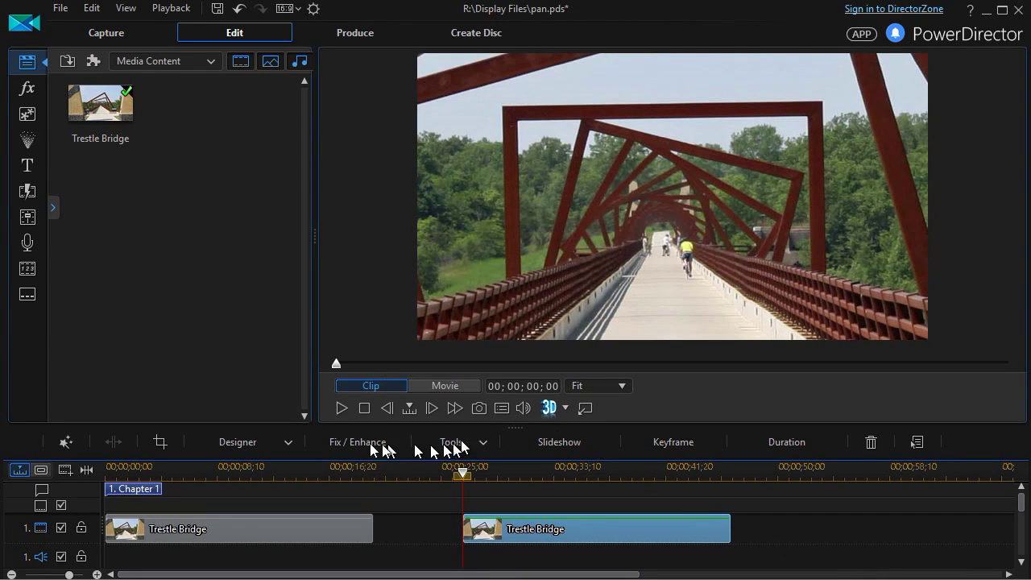
{"action": "left_click", "coordinate": [336, 408]}
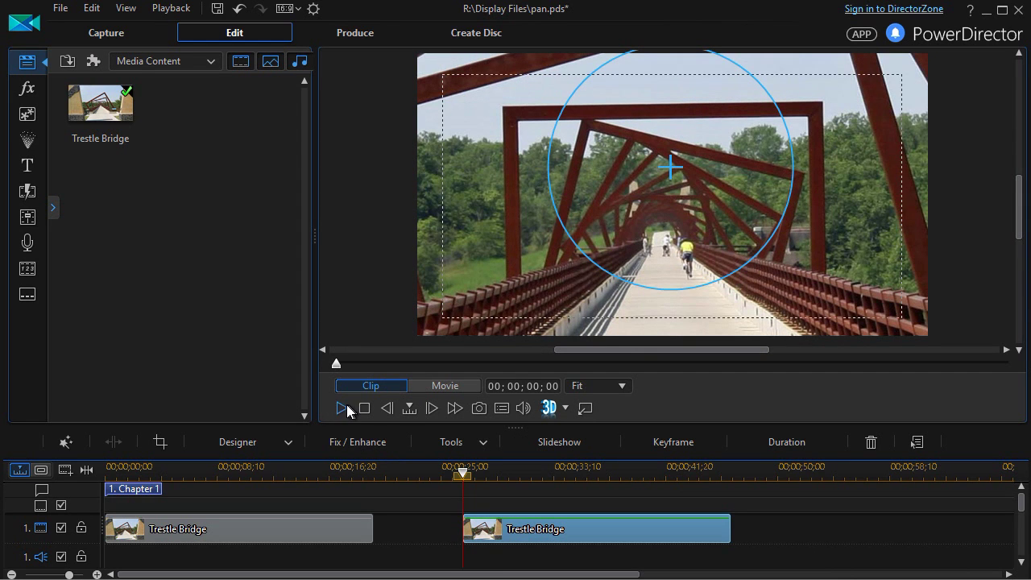
{"action": "left_click", "coordinate": [342, 404]}
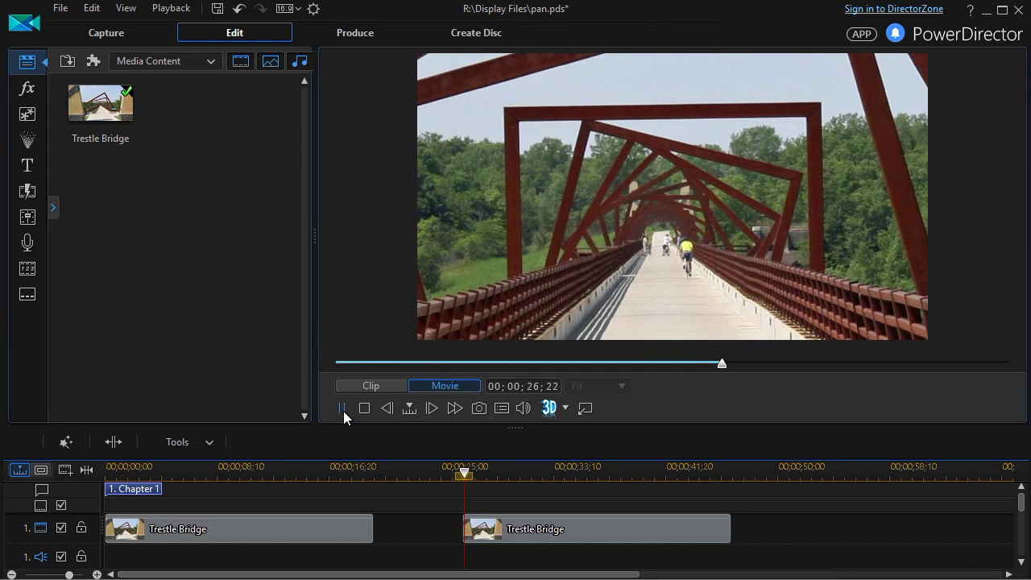